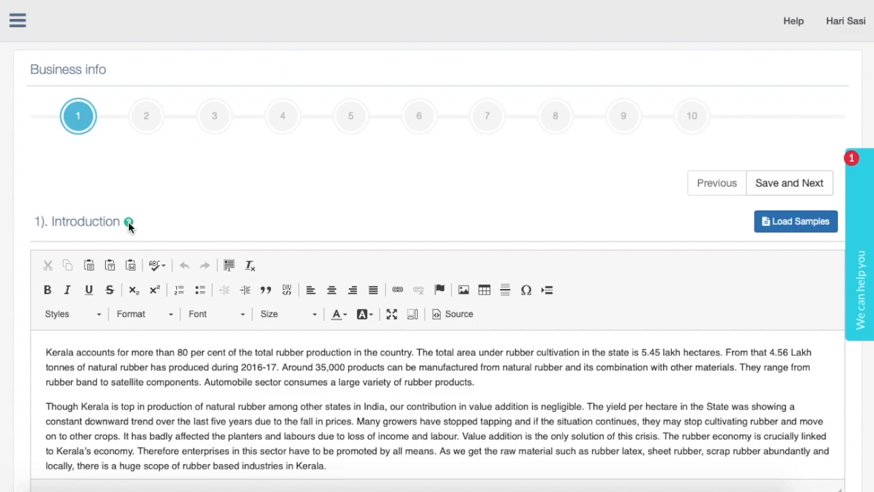
- Load the Rubber Based Industries sample text into the Introduction section of the business info
mouse_move(128, 223)
left_click(798, 230)
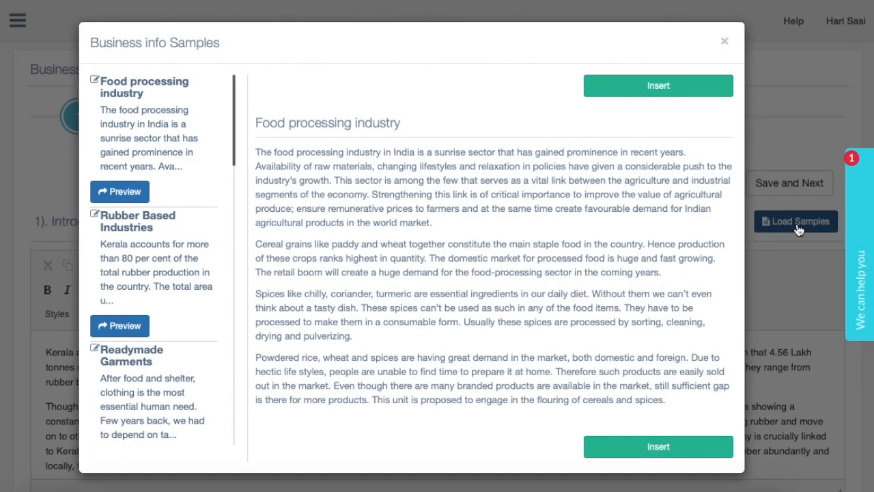
left_click(127, 325)
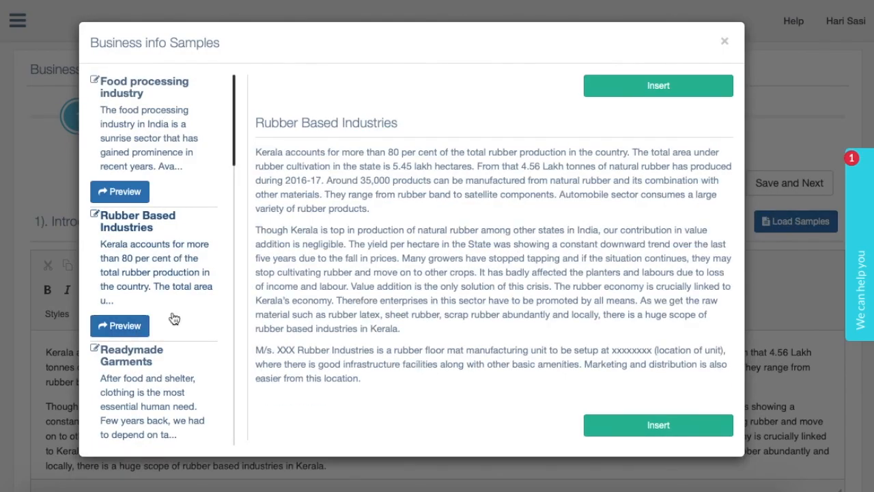
left_click(635, 92)
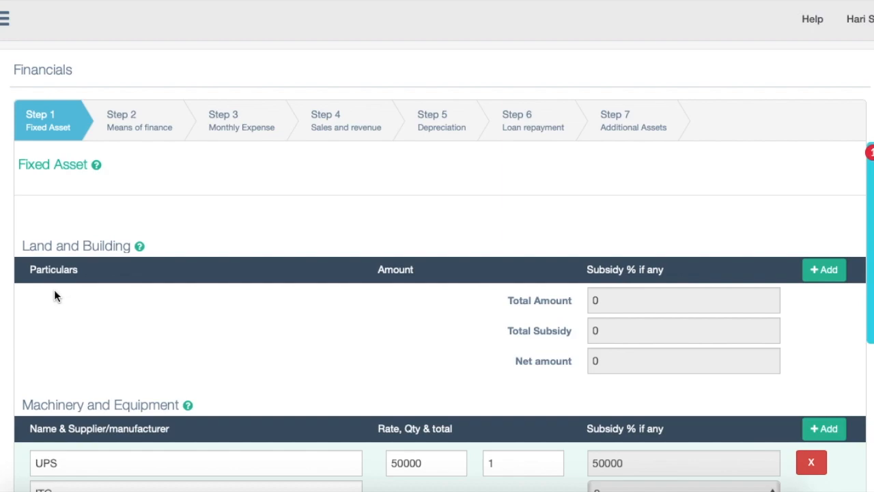
scroll(77, 331, "down", 2)
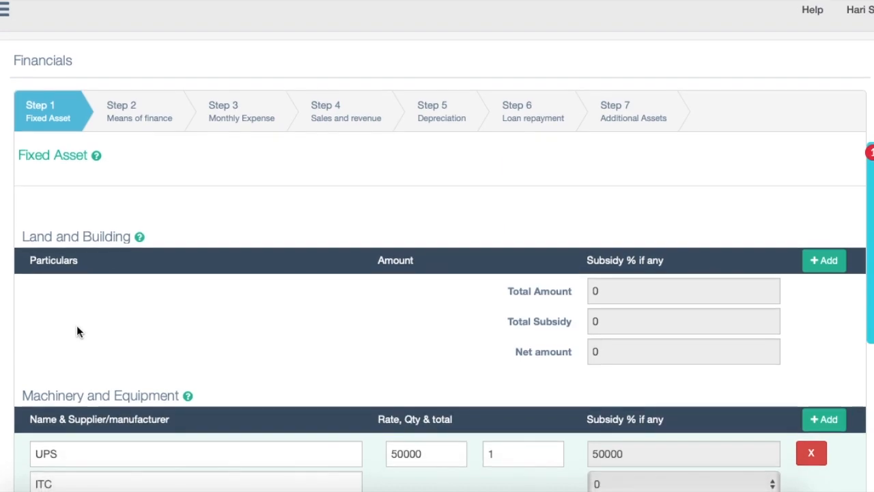
scroll(77, 331, "down", 1)
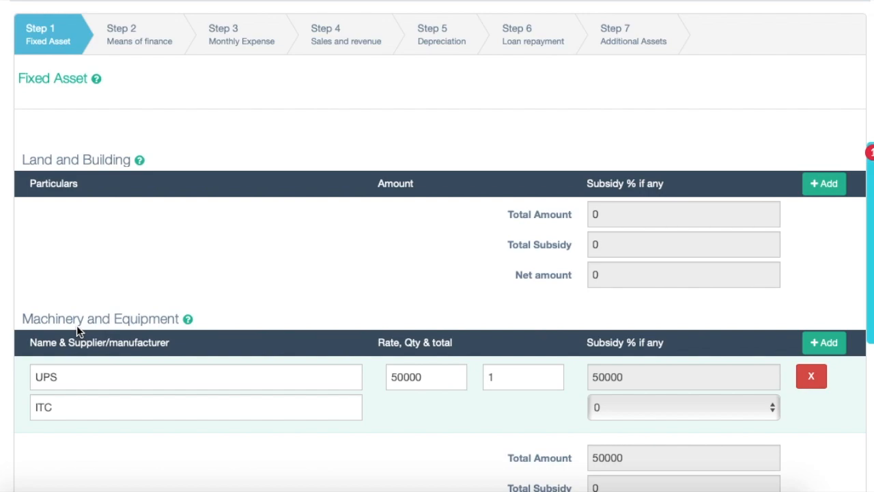
scroll(77, 325, "down", 1)
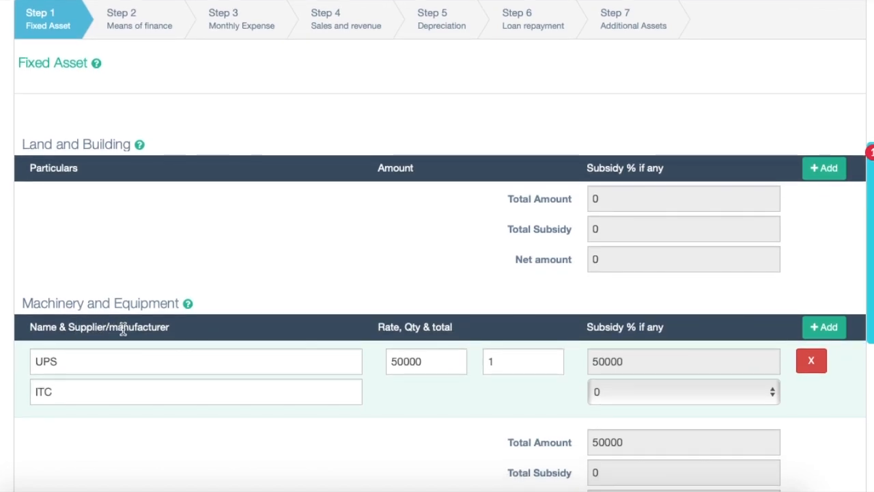
left_click(824, 179)
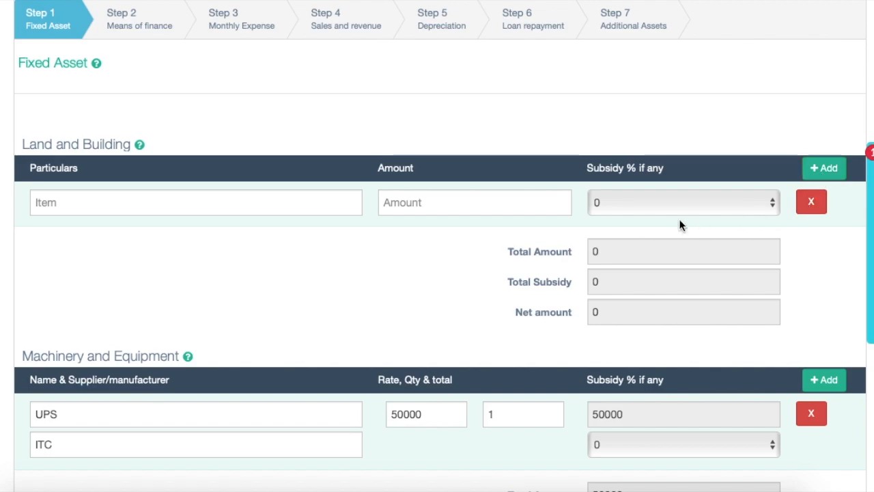
left_click(520, 209)
type("44")
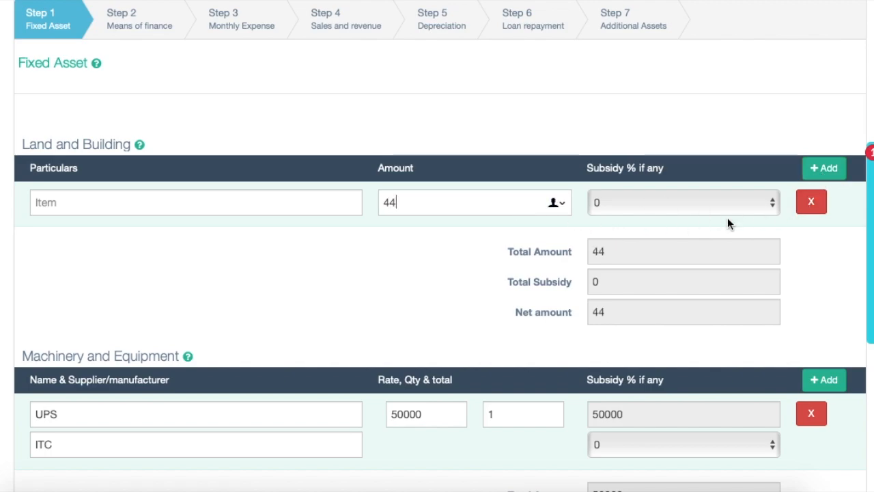
left_click(813, 205)
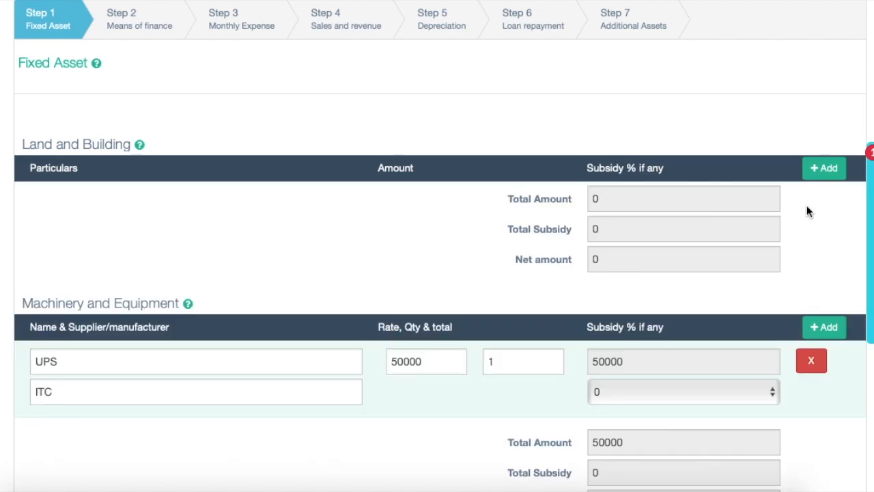
- Examine the Fixed Asset cost sections, the additional subsidy and the investment totals, including the machinery and office equipment entries
scroll(712, 278, "down", 4)
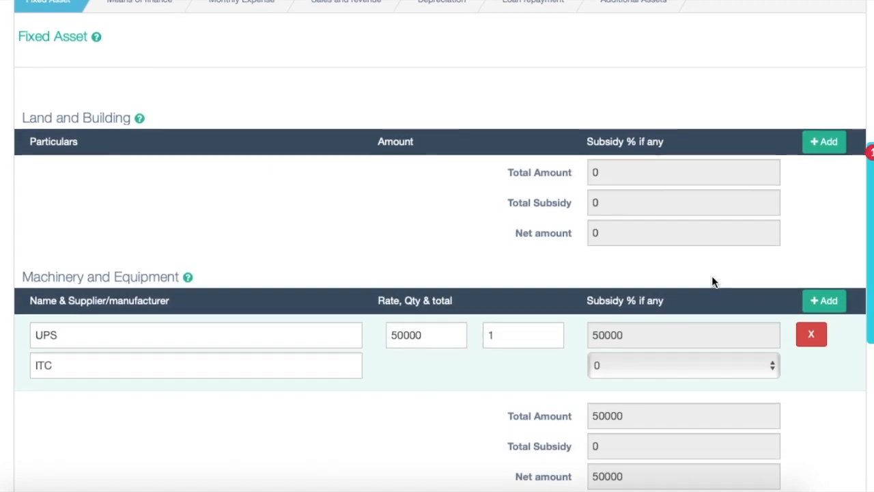
scroll(712, 282, "down", 6)
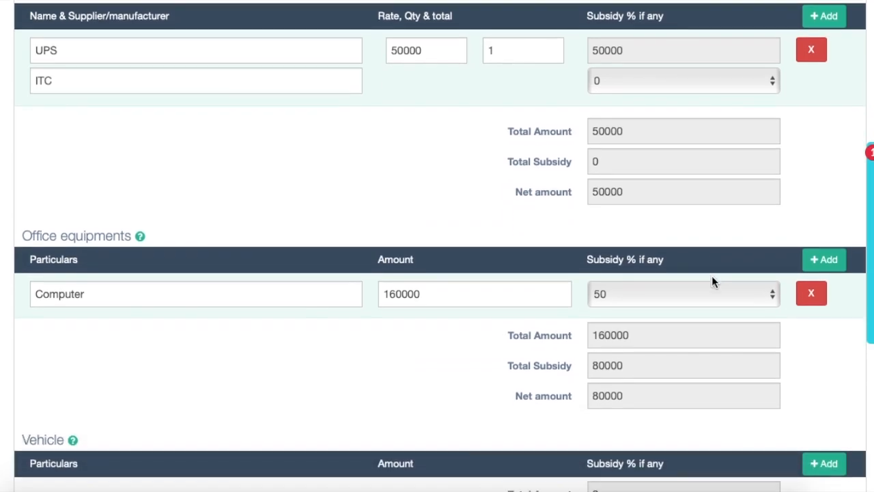
scroll(711, 281, "down", 6)
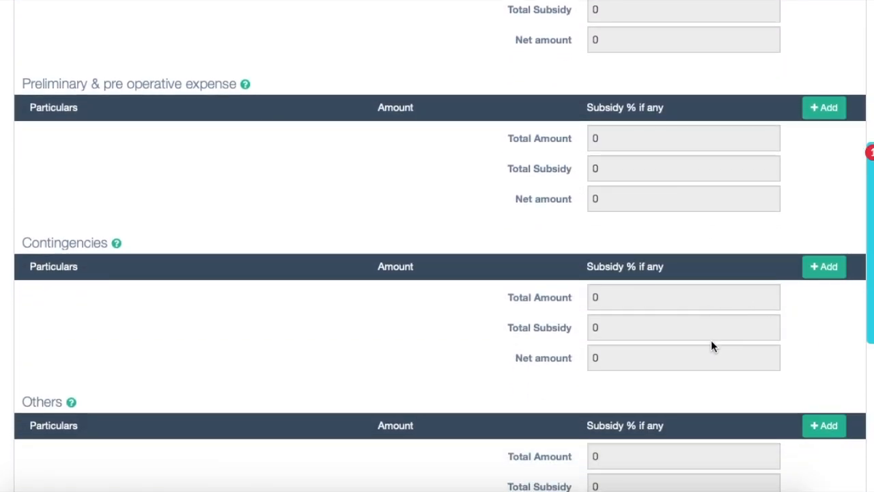
scroll(710, 346, "down", 6)
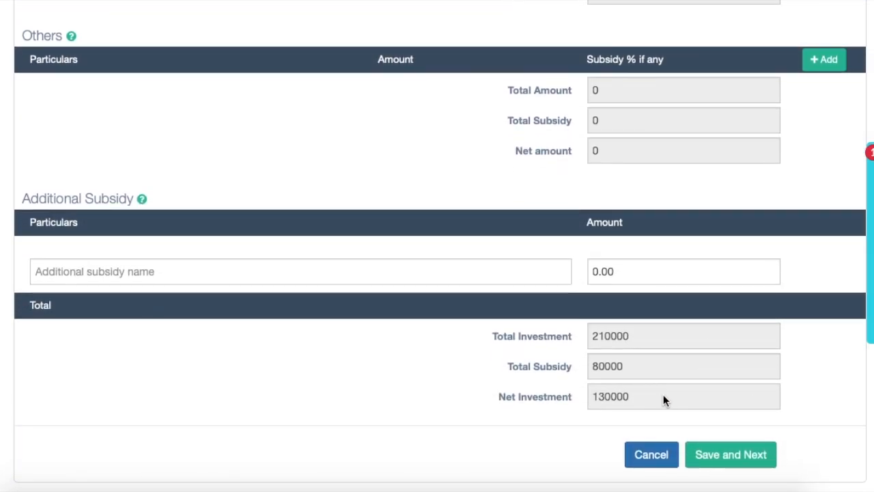
scroll(652, 390, "up", 3)
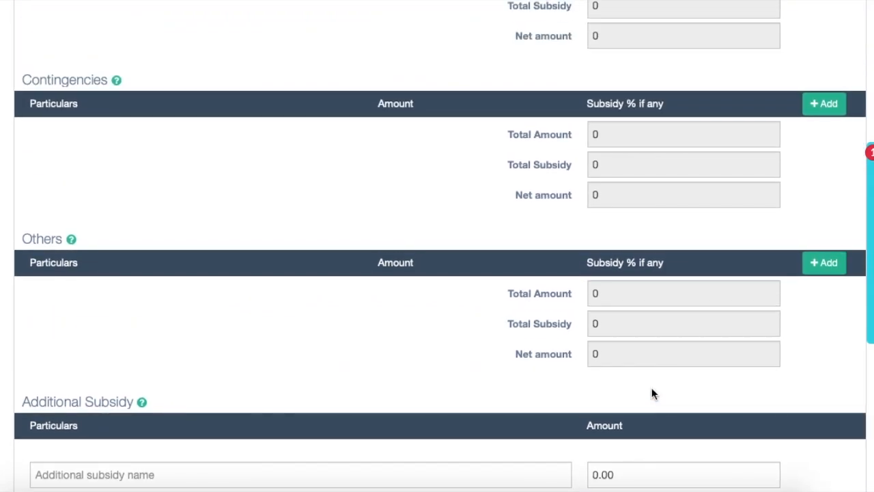
scroll(648, 351, "up", 9)
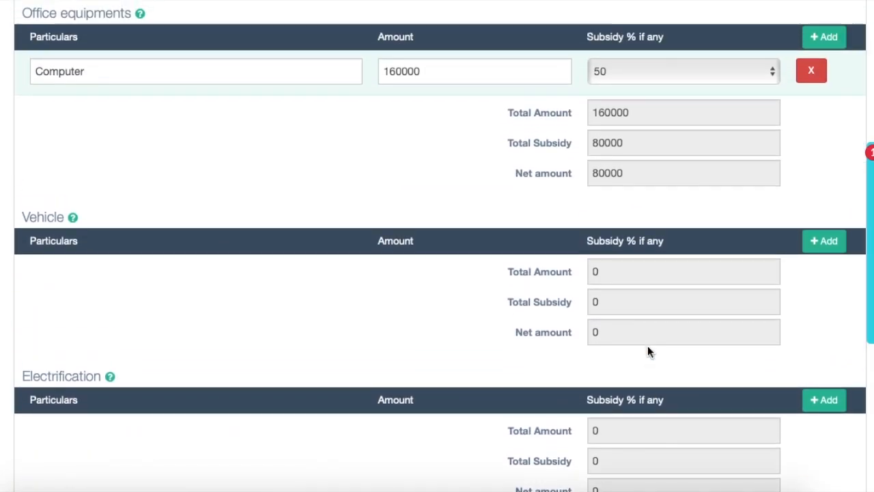
scroll(647, 351, "up", 4)
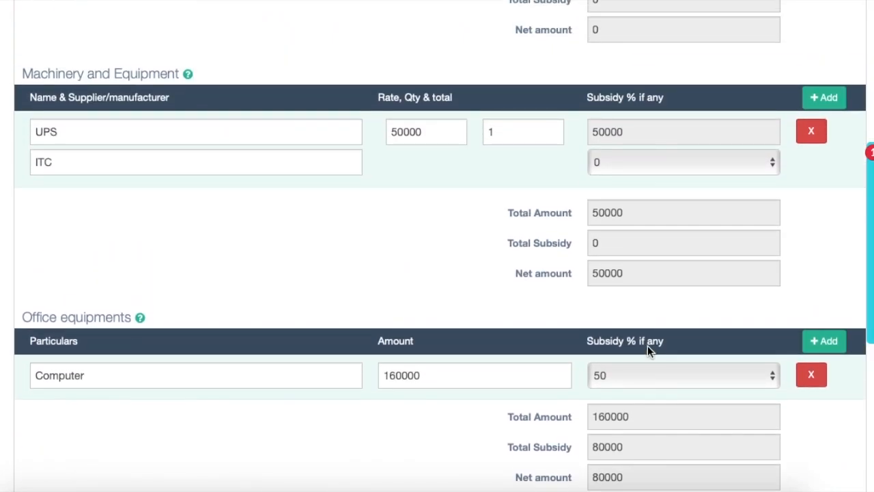
scroll(648, 347, "up", 4)
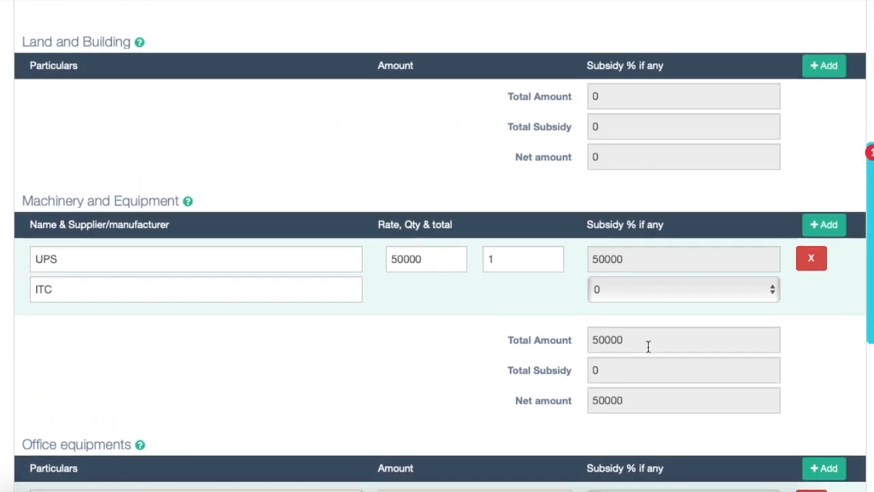
scroll(647, 346, "down", 3)
scroll(648, 346, "down", 1)
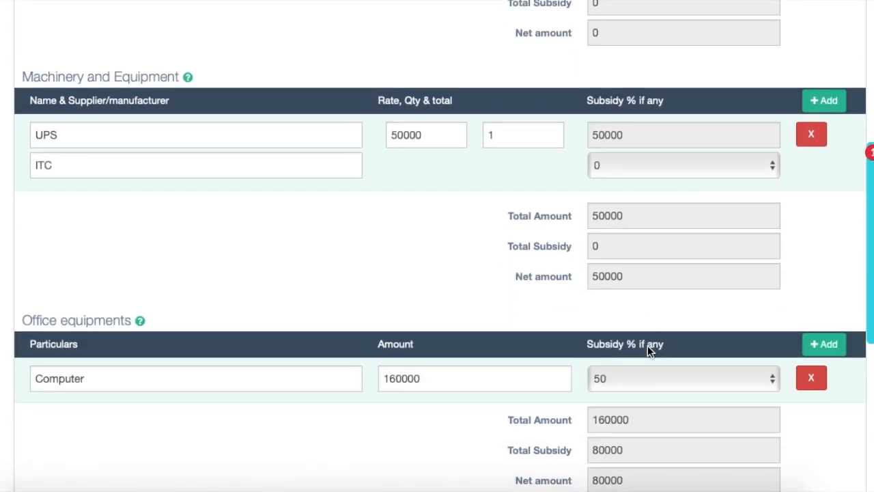
- Add a new blank item row to the Office equipments table above the Computer entry
left_click(353, 377)
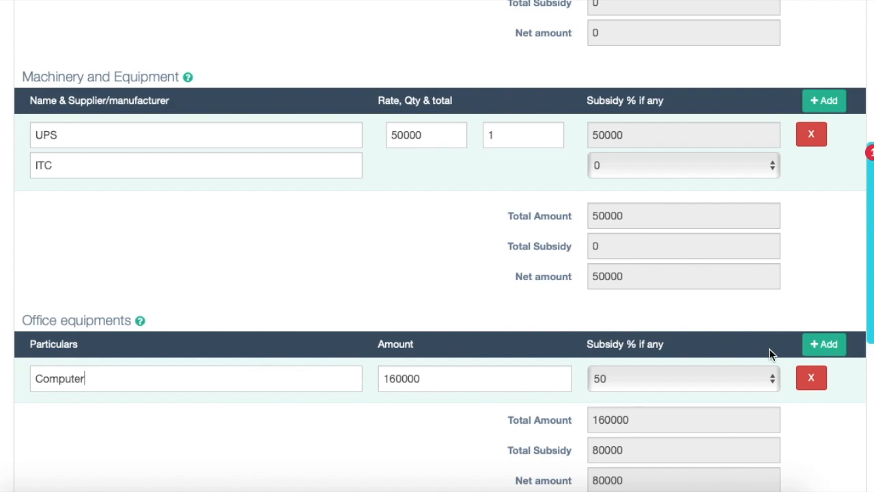
scroll(665, 375, "down", 2)
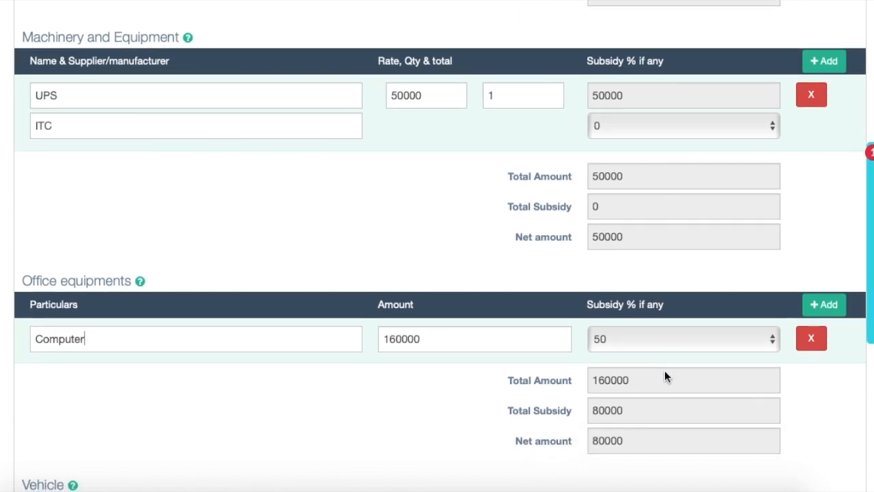
left_click(823, 308)
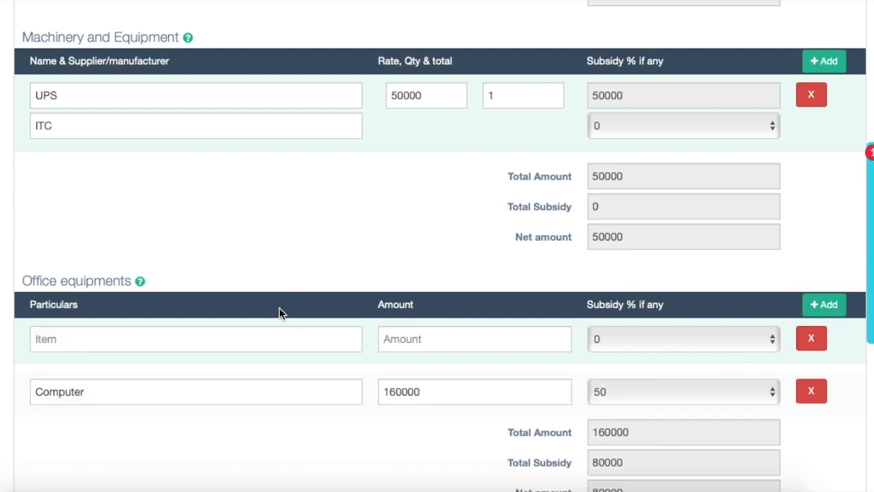
left_click(276, 341)
- Look through the remaining Fixed Asset sections and the working capital and loan contribution figures
scroll(346, 401, "down", 5)
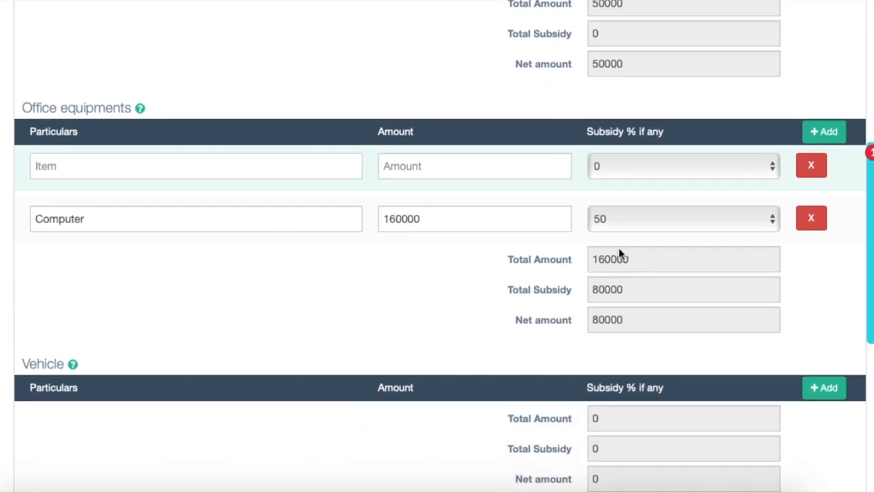
scroll(604, 331, "down", 20)
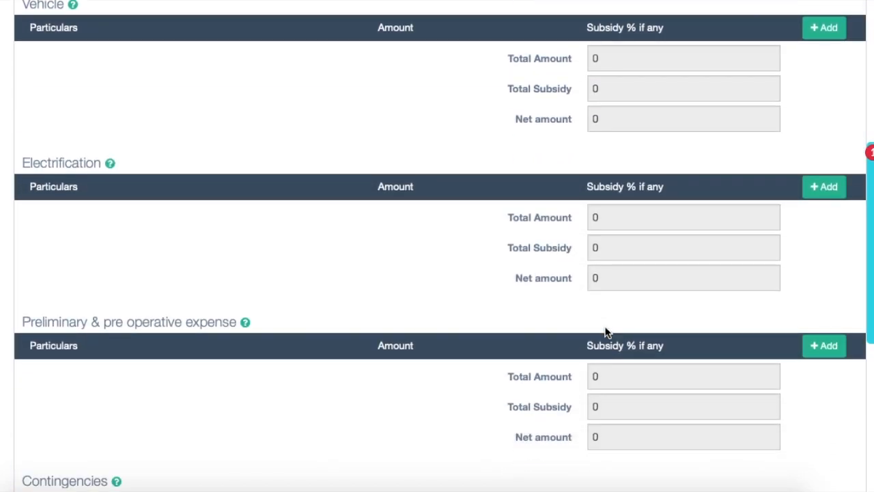
scroll(604, 326, "down", 5)
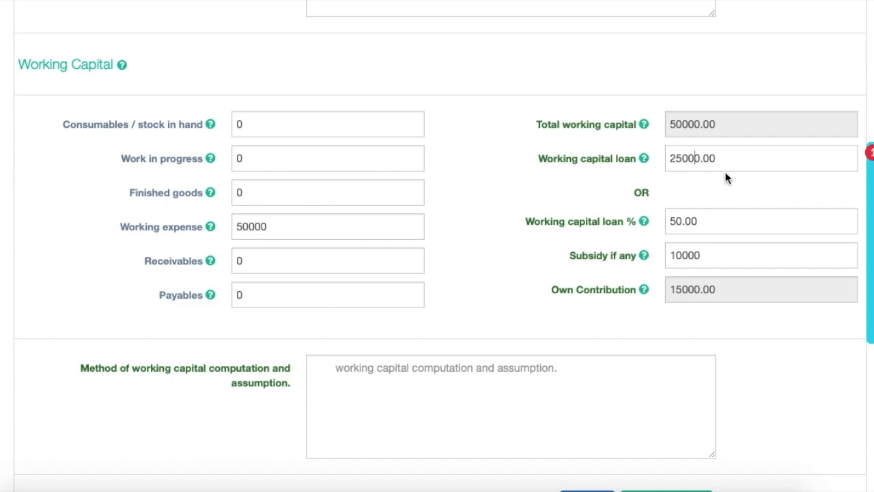
scroll(661, 284, "down", 2)
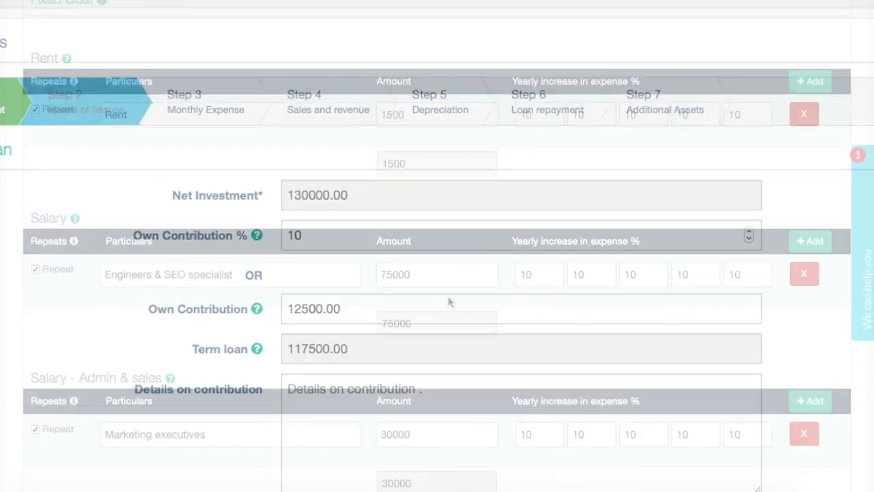
- Examine the monthly expense entries, from rent and salaries through office utilities to the variable cost sections
scroll(449, 301, "down", 1)
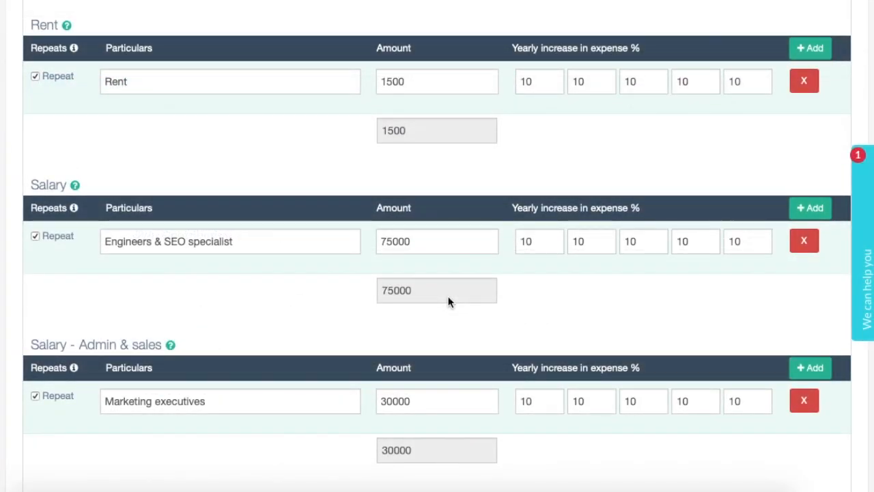
scroll(450, 302, "down", 3)
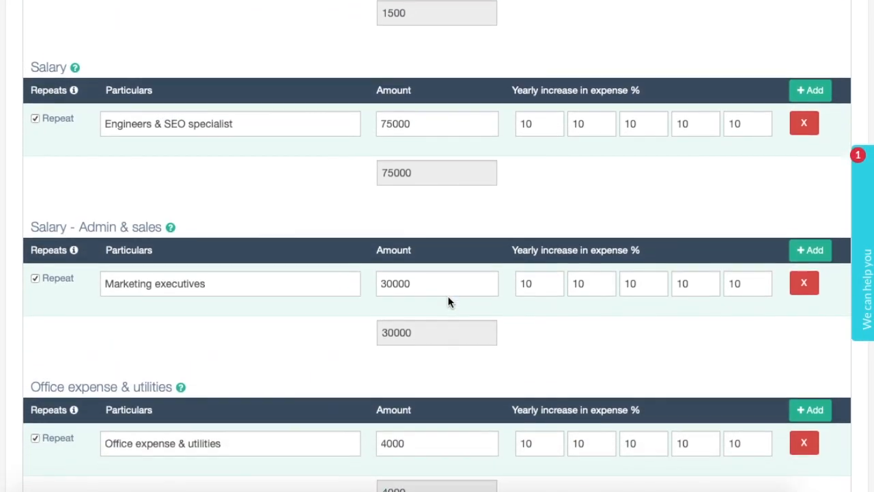
scroll(448, 302, "down", 5)
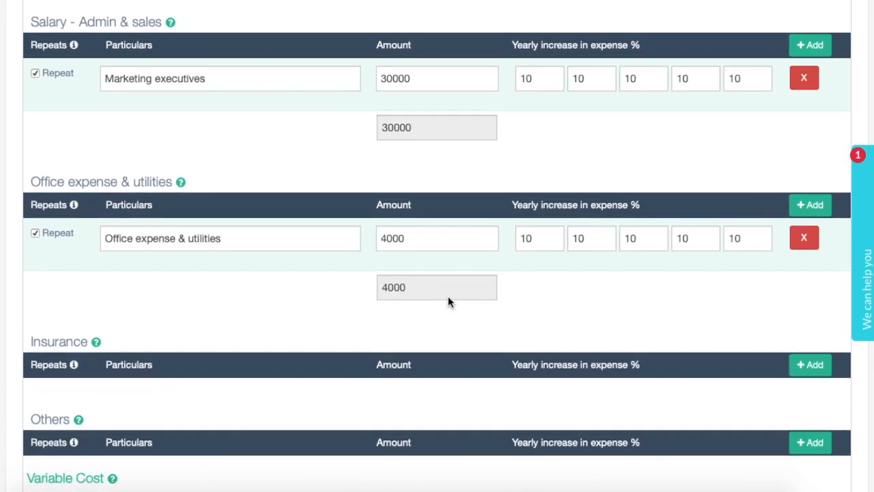
scroll(448, 302, "down", 5)
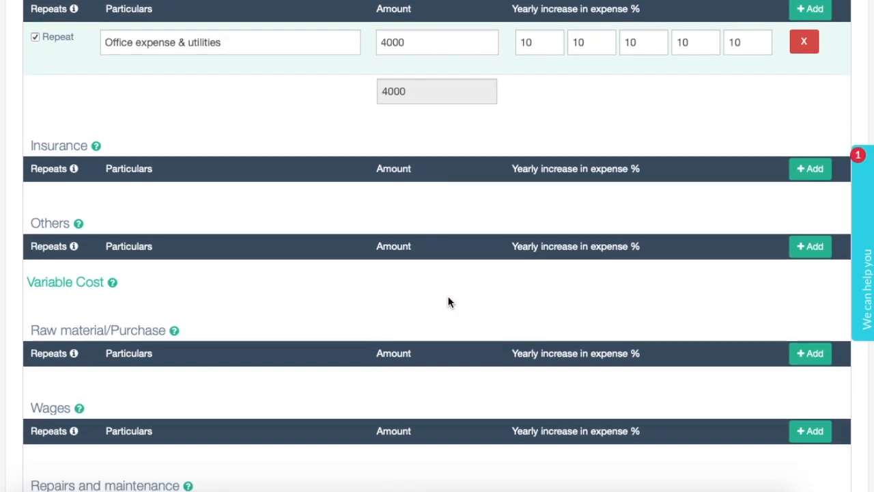
scroll(448, 301, "down", 4)
- Review the product rates, quantities and totals in Sales and revenue, and check the help for annual growth
scroll(448, 302, "down", 5)
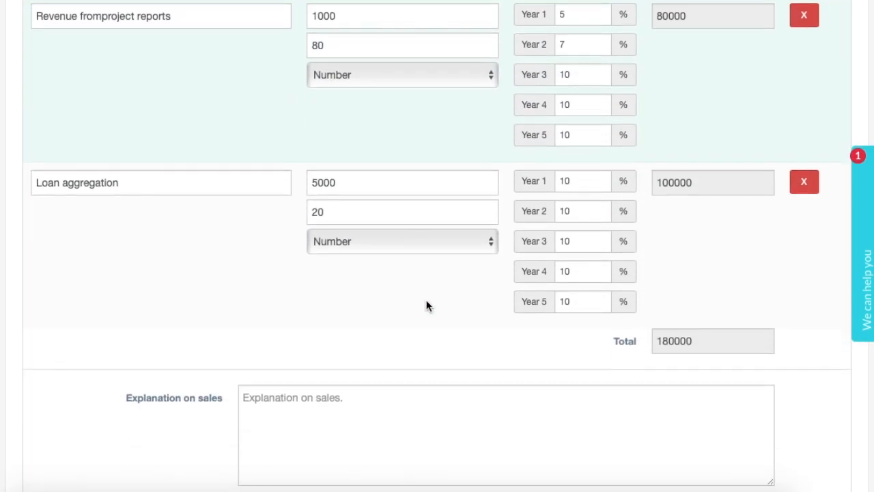
scroll(425, 306, "up", 4)
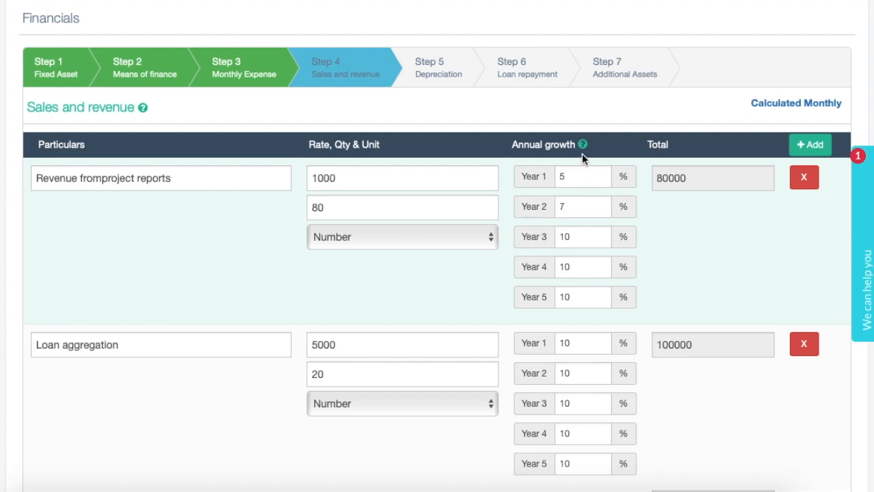
mouse_move(584, 151)
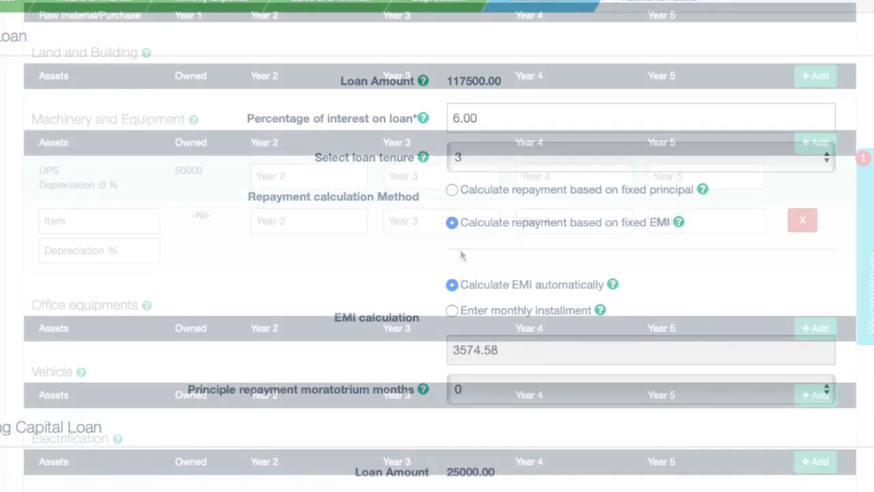
- Look through the Additional Assets tables, from Machinery and Equipment to Others, with their Year 2 to Year 5 fields
scroll(461, 253, "down", 3)
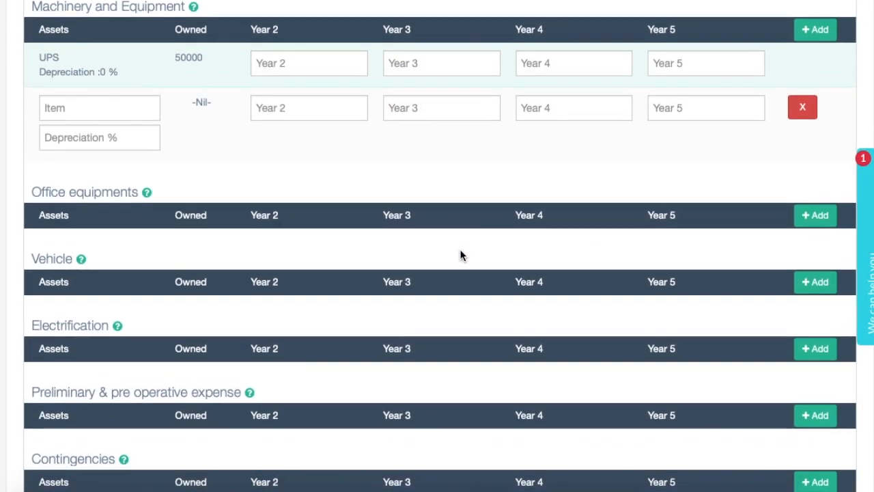
scroll(460, 255, "down", 5)
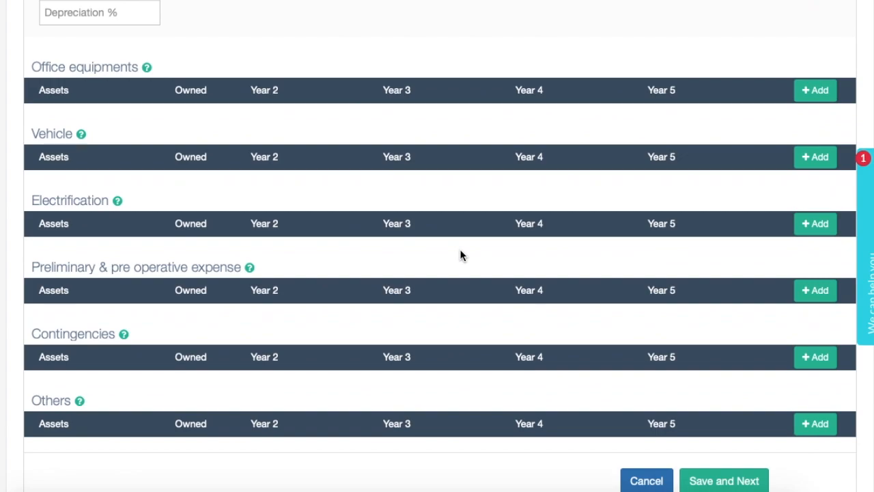
scroll(461, 256, "down", 3)
scroll(461, 255, "up", 6)
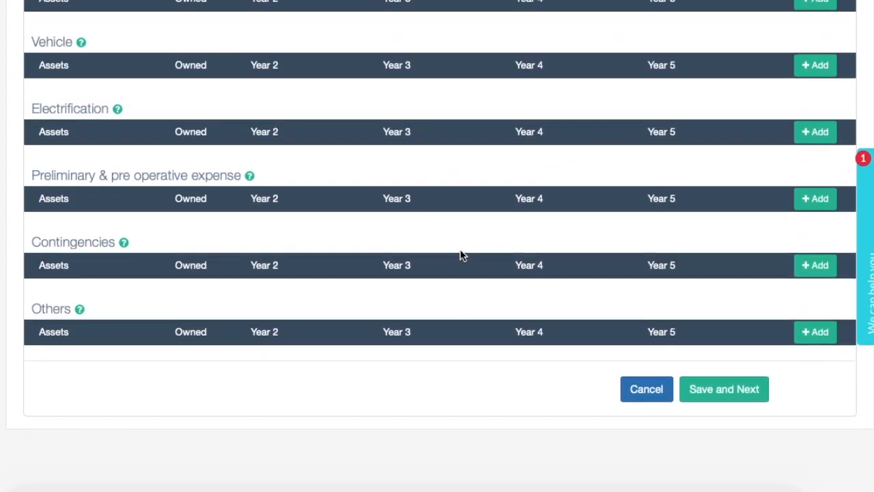
- Add another blank item row to the Machinery and Equipment assets, and remove the extra row
scroll(460, 255, "up", 5)
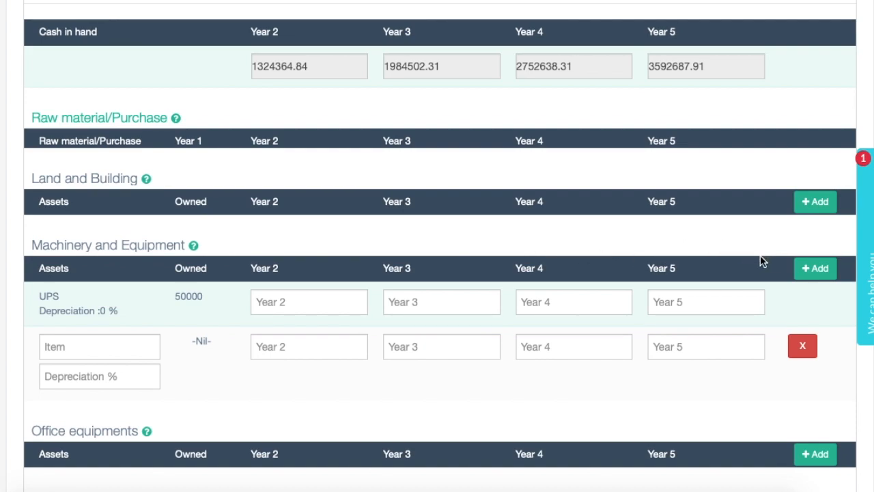
left_click(805, 280)
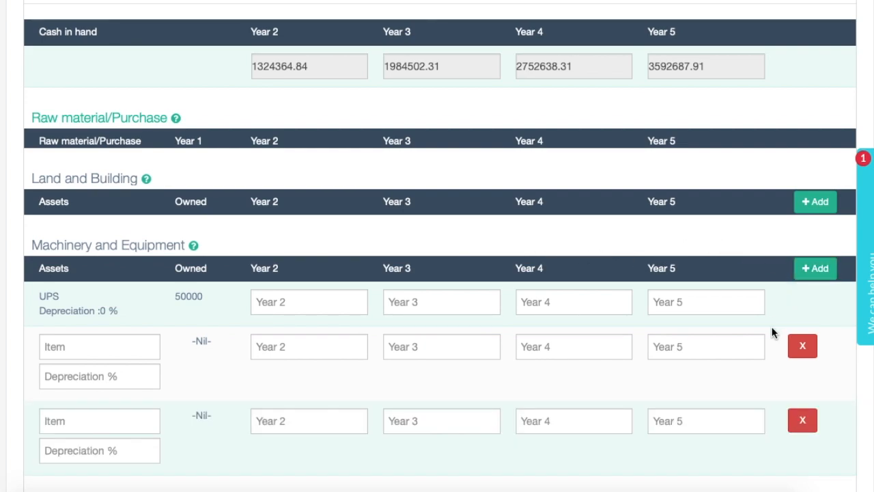
scroll(763, 362, "down", 2)
left_click(802, 318)
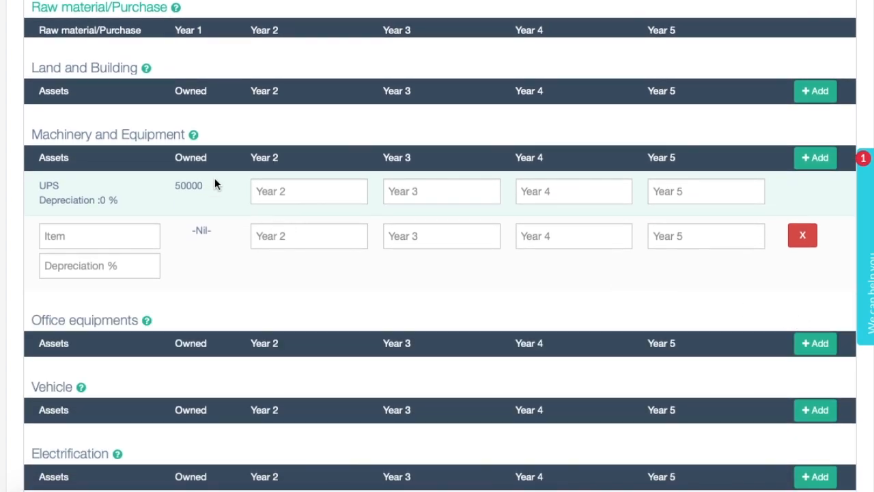
- Read the help explanations for Land and Building and for Machinery and Equipment
mouse_move(147, 69)
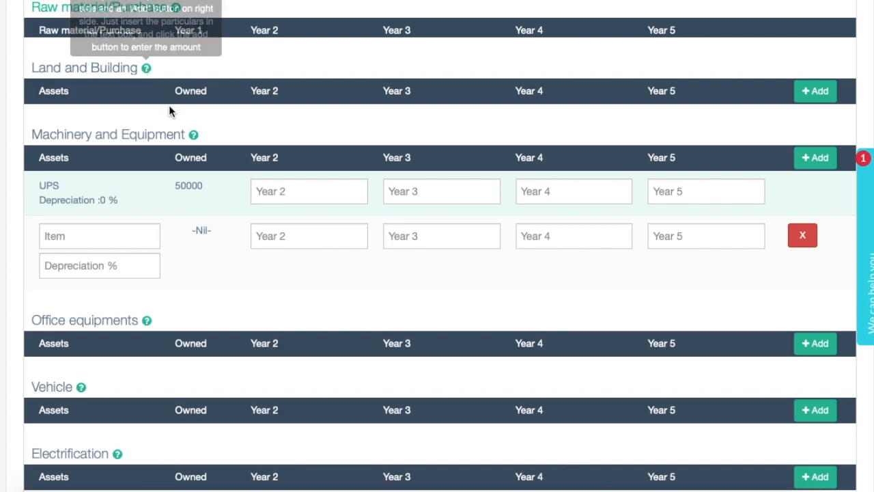
mouse_move(194, 135)
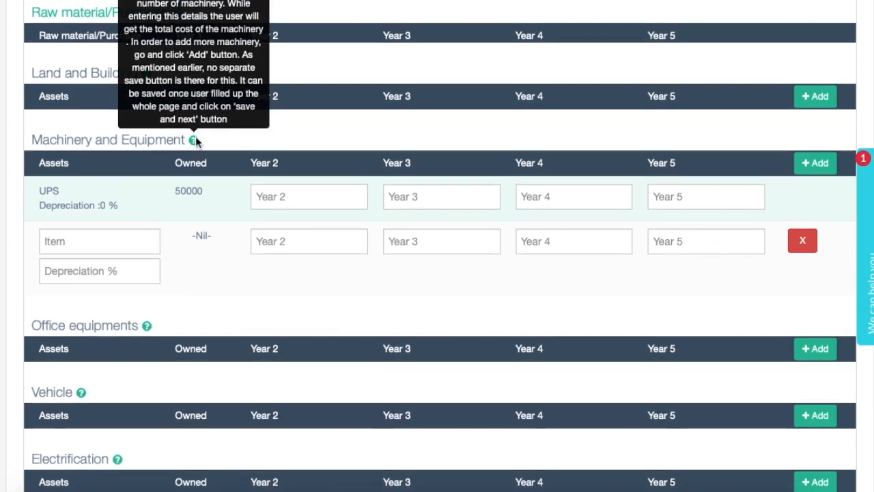
scroll(195, 136, "up", 3)
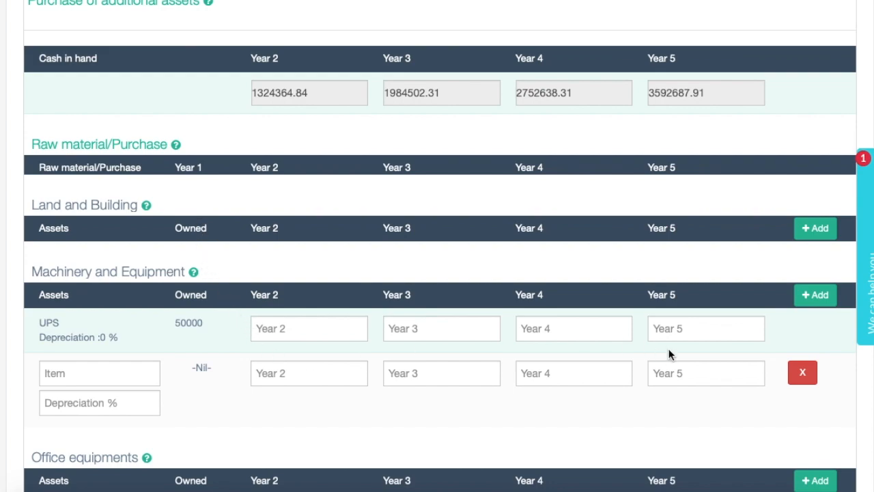
- Open the support chat form from the Purchase of additional assets page
scroll(669, 353, "down", 1)
left_click(864, 290)
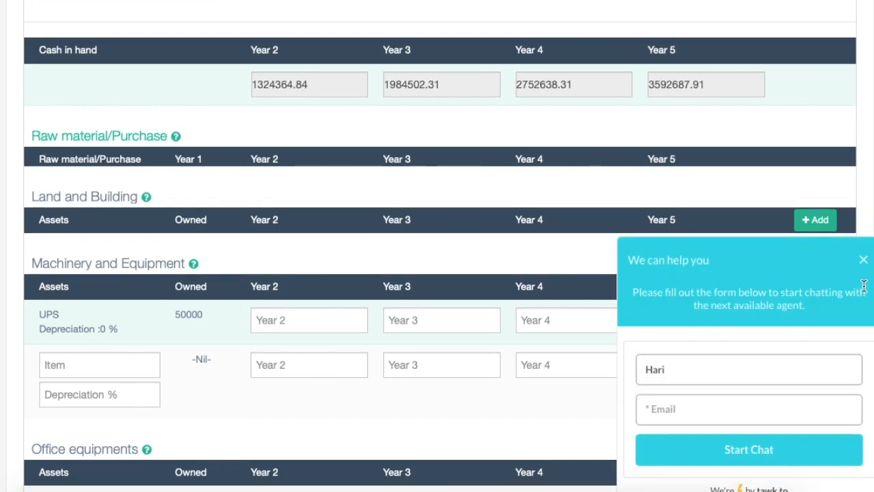